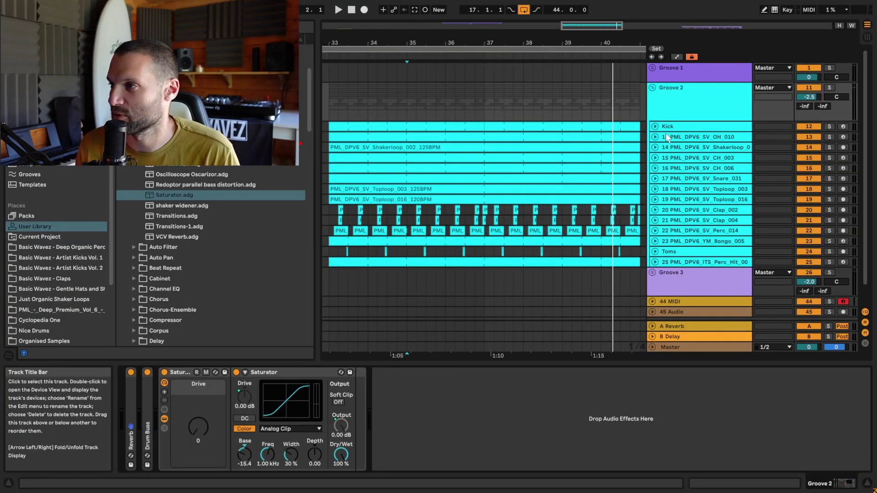
Unfold tracks 13 to 16 one by one to show their clips, then fold them all back.
click(655, 137)
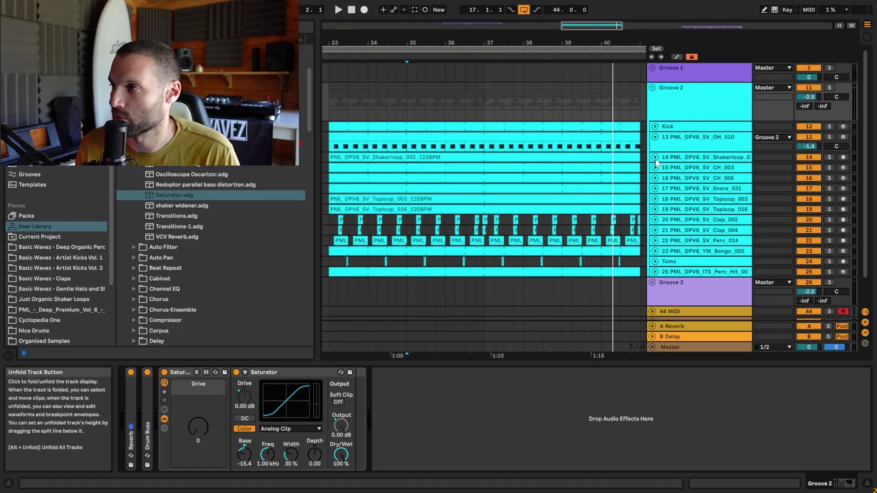
click(655, 157)
click(655, 177)
click(655, 197)
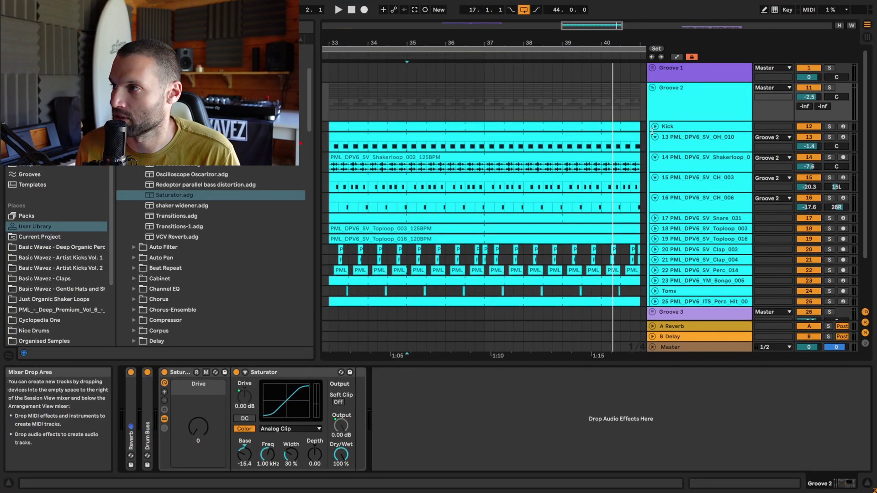
alt+click(655, 199)
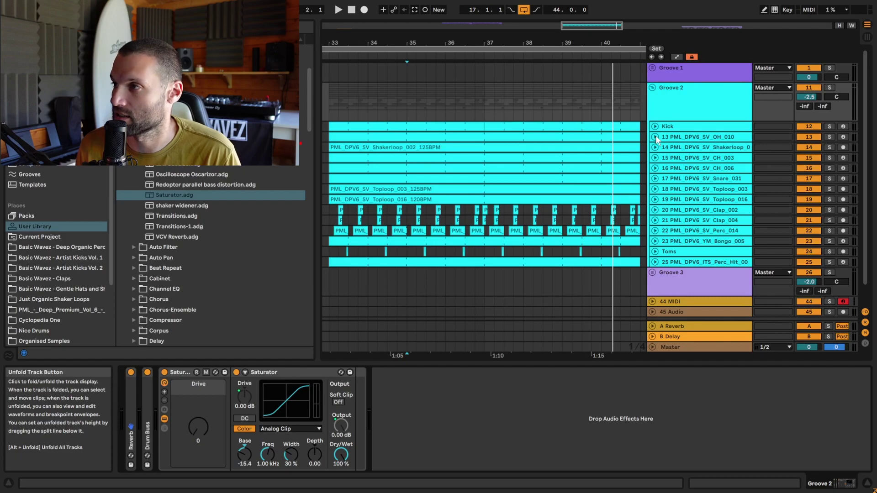
Unfold and refold every track in Groove 2 at once, then fold Groove 2 and expand Groove 1 and Groove 3.
alt+click(655, 137)
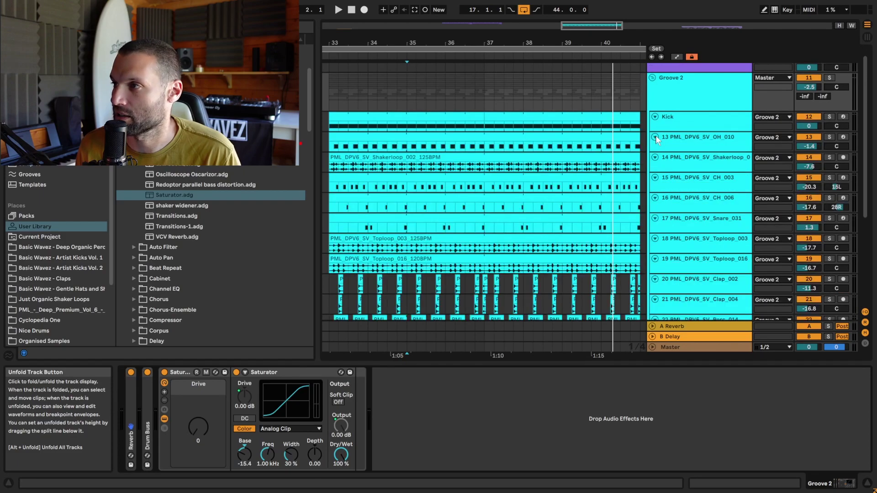
alt+click(655, 138)
click(653, 88)
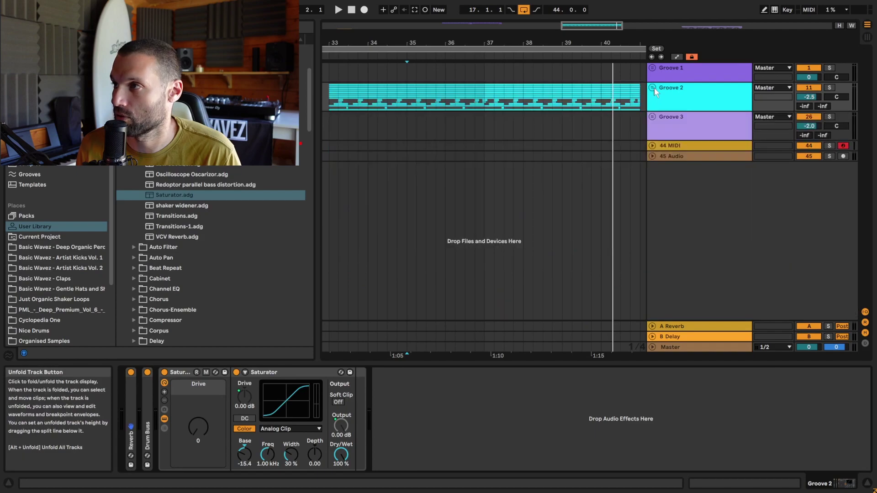
alt+click(653, 87)
Select bar 36 to 37 in Groove 2, delete its notes, then delete the time to close the gap.
click(653, 87)
click(446, 100)
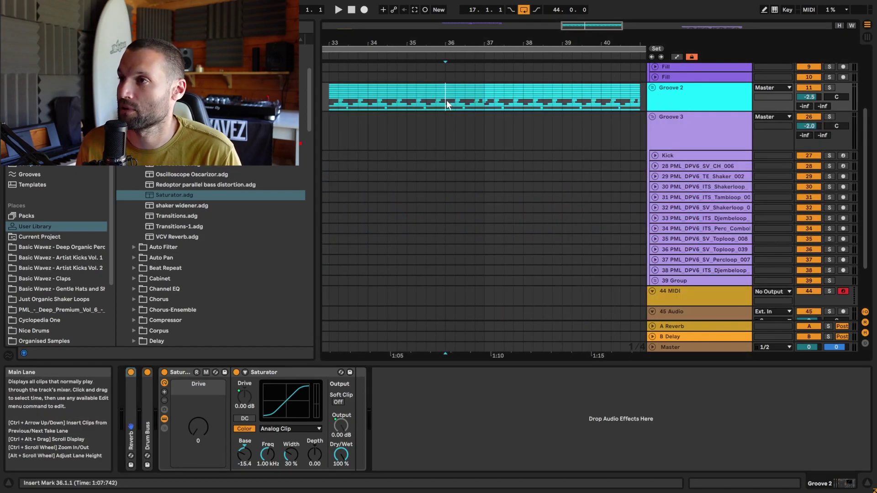
drag(446, 101, 479, 101)
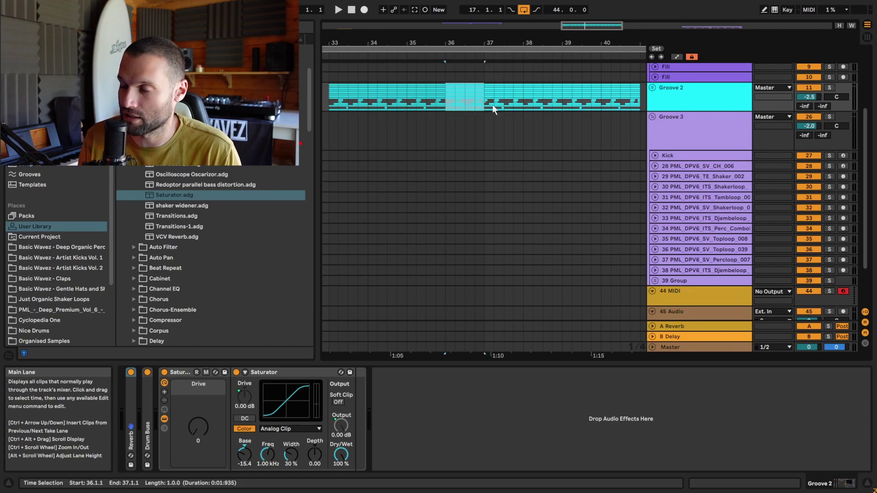
key(Delete)
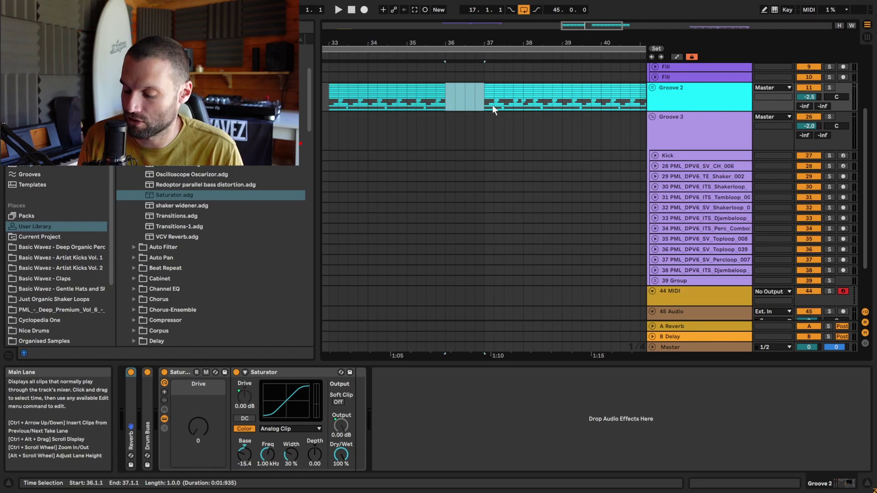
key(ctrl+shift+Delete)
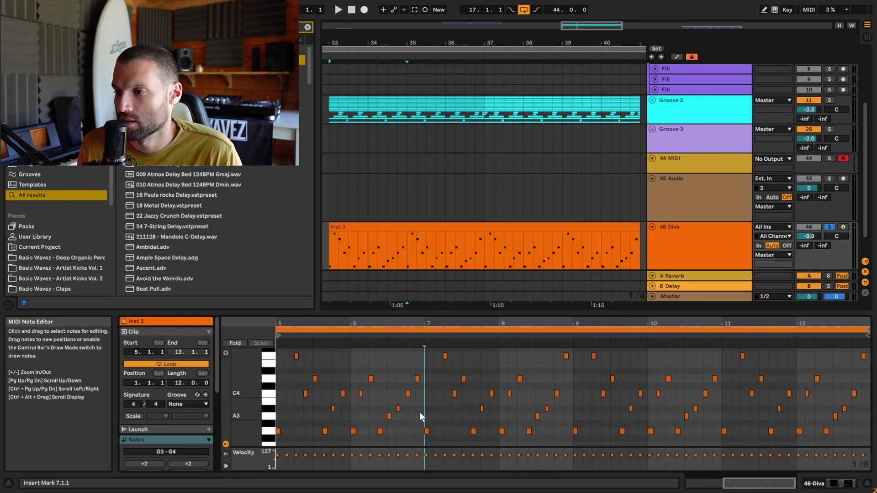
Audition the Inst 3 clip from start points 7.3, 8.2 and 7.1.3.
click(462, 415)
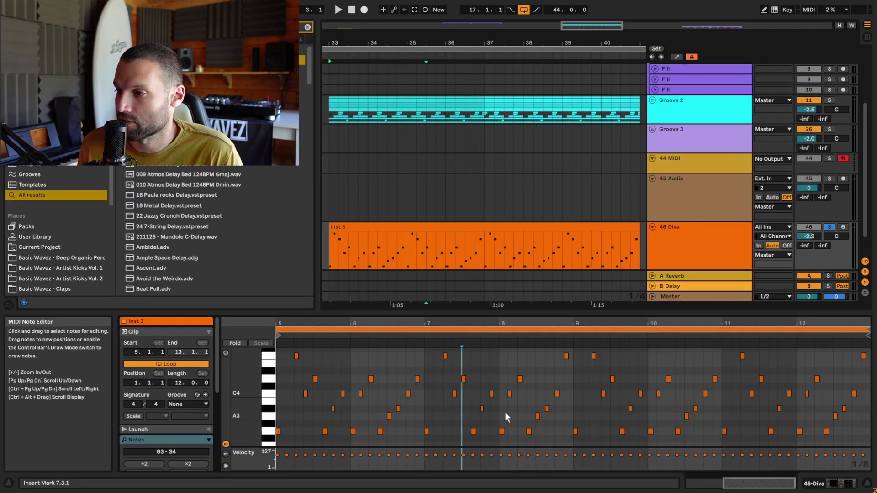
click(518, 416)
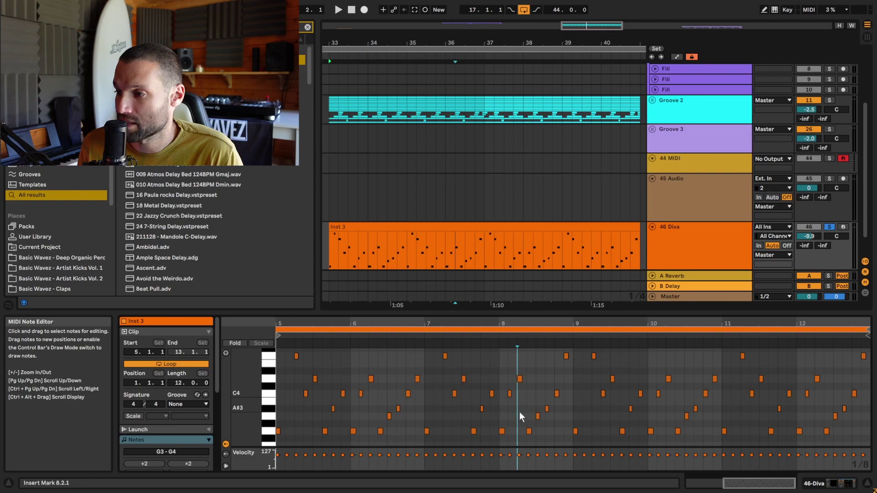
click(432, 404)
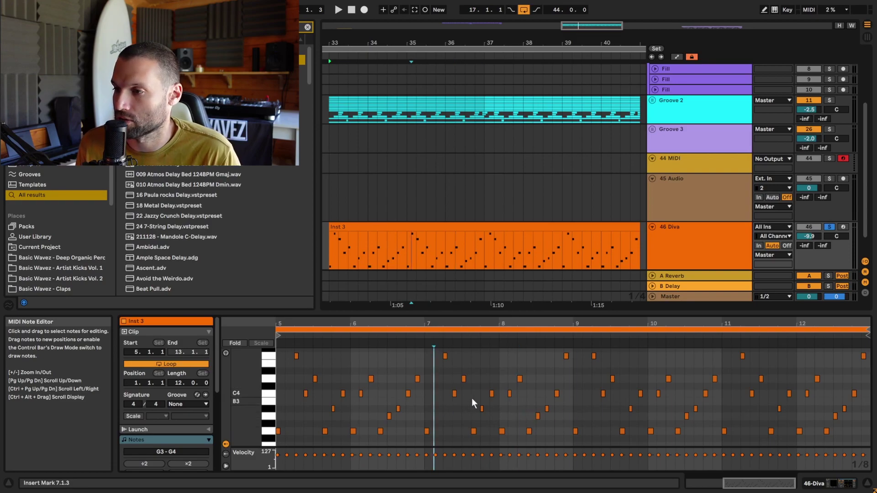
key(space)
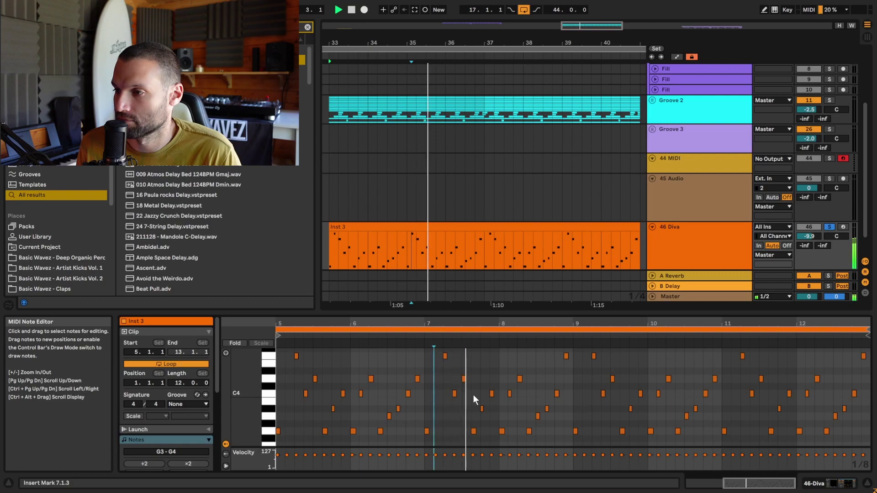
key(space)
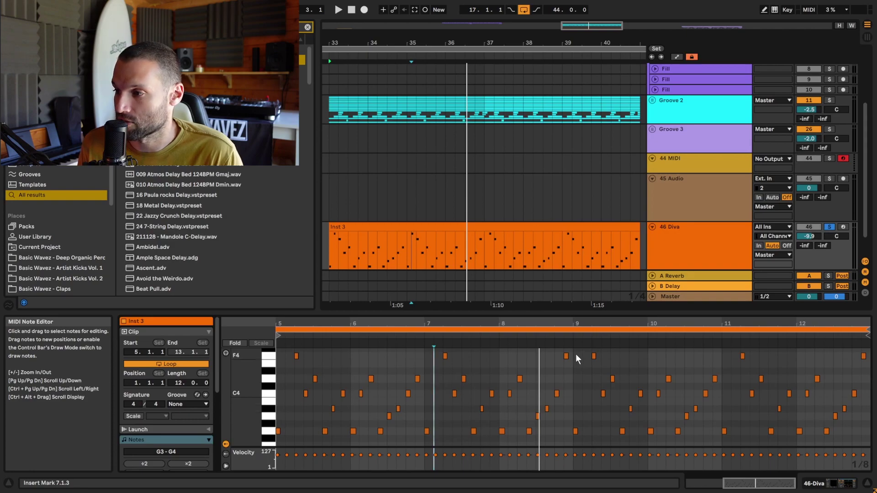
Select the C4 and F4 notes just before bar 9 and play back around them.
drag(577, 352, 552, 411)
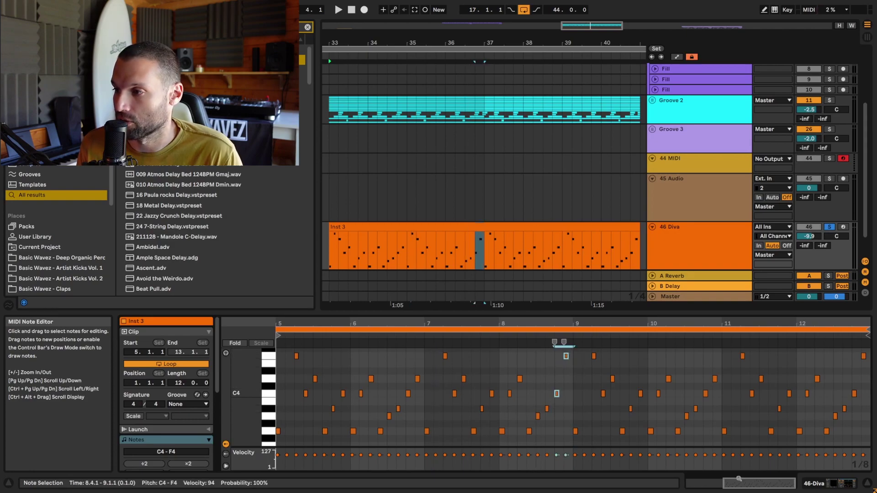
key(space)
key(space)
key(ctrl+l)
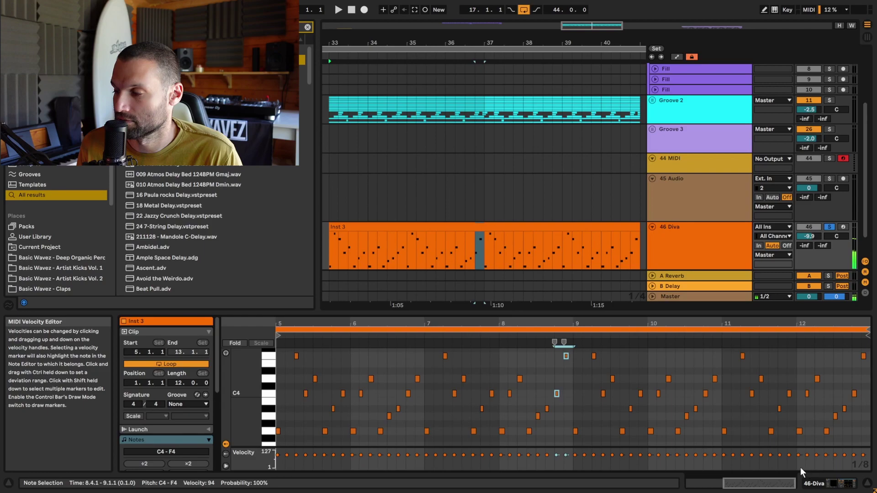
Rename the 44 MIDI track to 'asd', tabbing on to name the 45 Audio track.
click(663, 177)
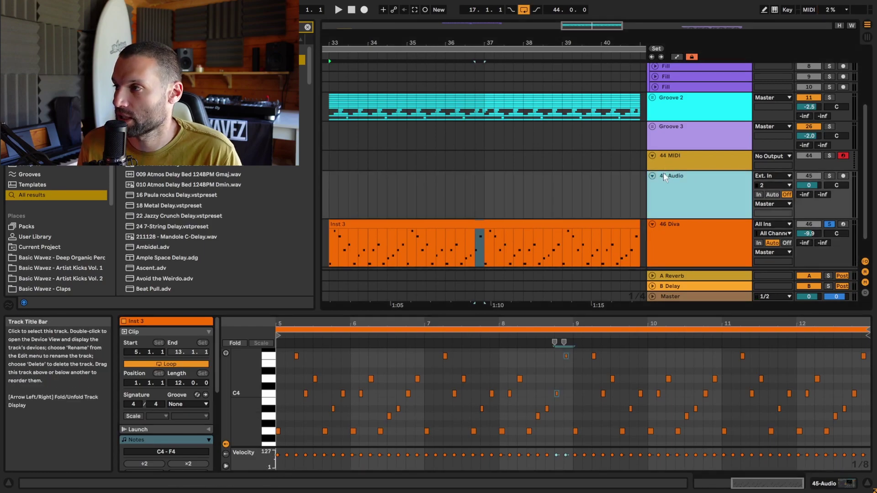
click(675, 165)
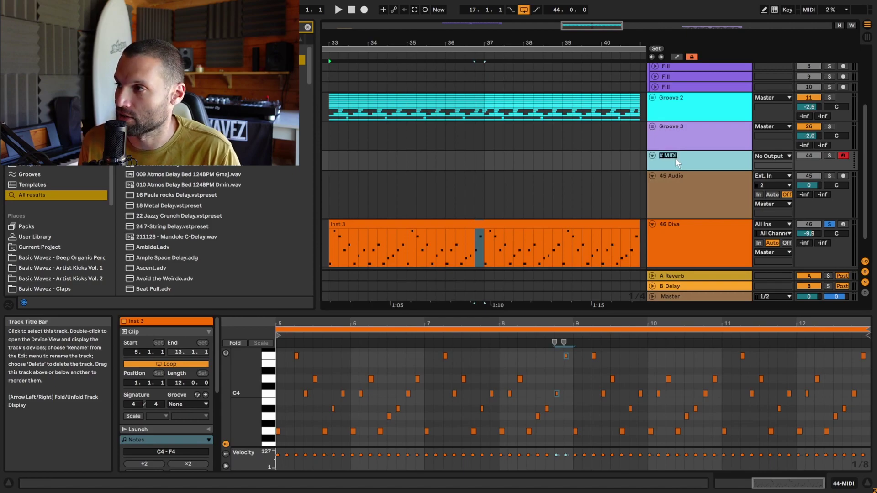
text(asd)
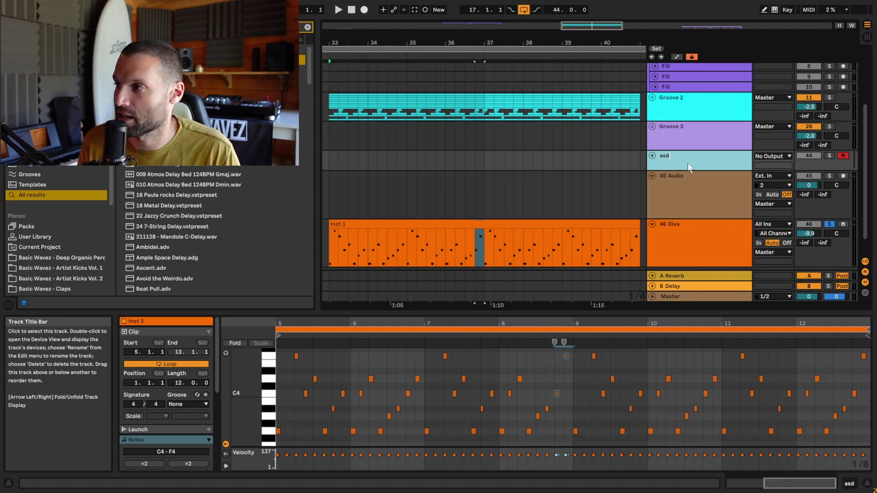
key(Tab)
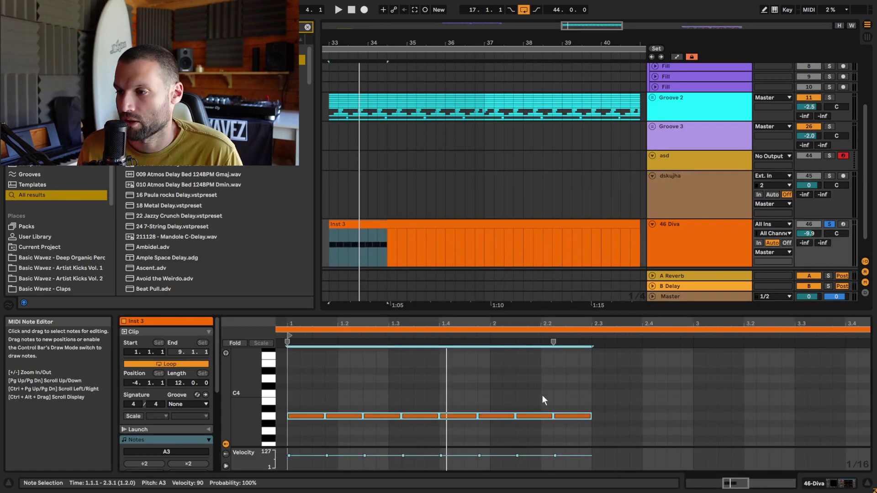
Duplicate the first A3 note along the clip with Ctrl+D, then undo back to the eight original notes.
click(316, 389)
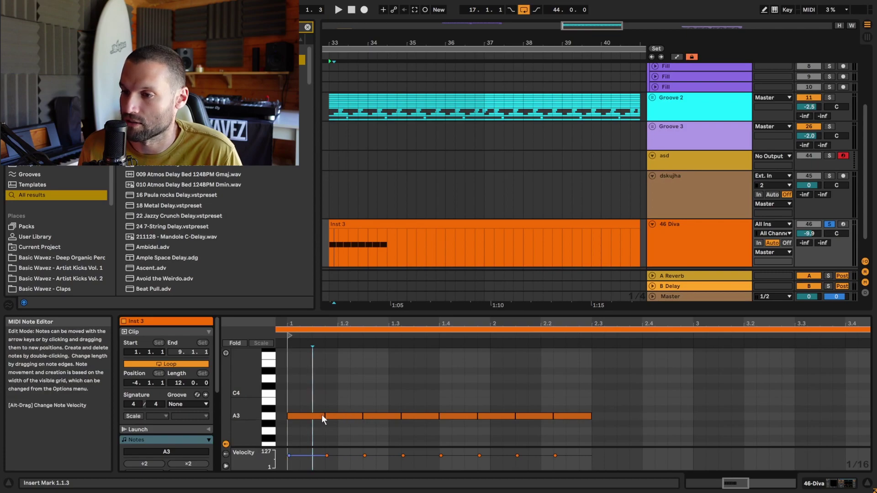
drag(311, 384, 301, 441)
key(ctrl+d)
key(ctrl+d)
key(ctrl+d)
key(ctrl+d)
key(ctrl+d)
key(ctrl+d)
key(ctrl+d)
key(ctrl+d)
key(ctrl+d)
key(ctrl+d)
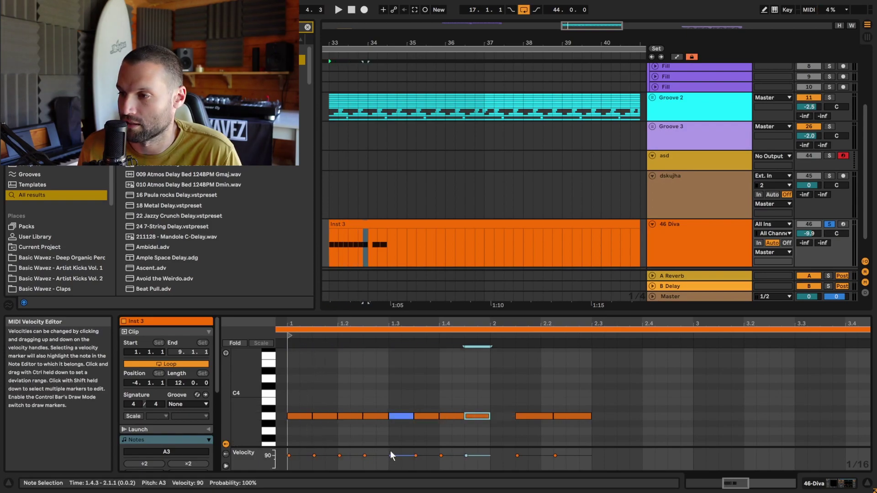
key(ctrl+d)
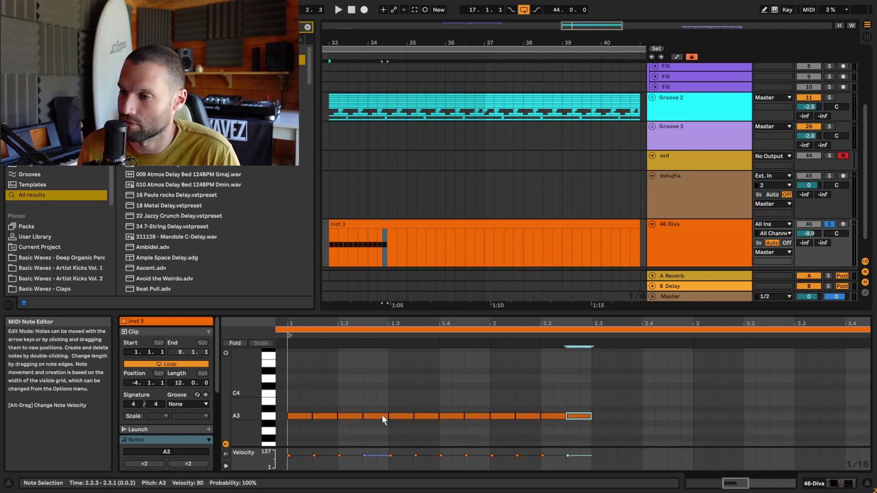
key(ctrl+z)
key(ctrl+z)
key(ctrl+z)
key(ctrl+z)
key(ctrl+z)
key(ctrl+z)
key(ctrl+z)
key(ctrl+z)
key(ctrl+z)
key(ctrl+z)
key(ctrl+z)
key(ctrl+z)
key(ctrl+z)
Compress all eight A3 notes to fit 1.1.1 to 2.1.1 and play them back.
click(305, 464)
drag(310, 390, 573, 438)
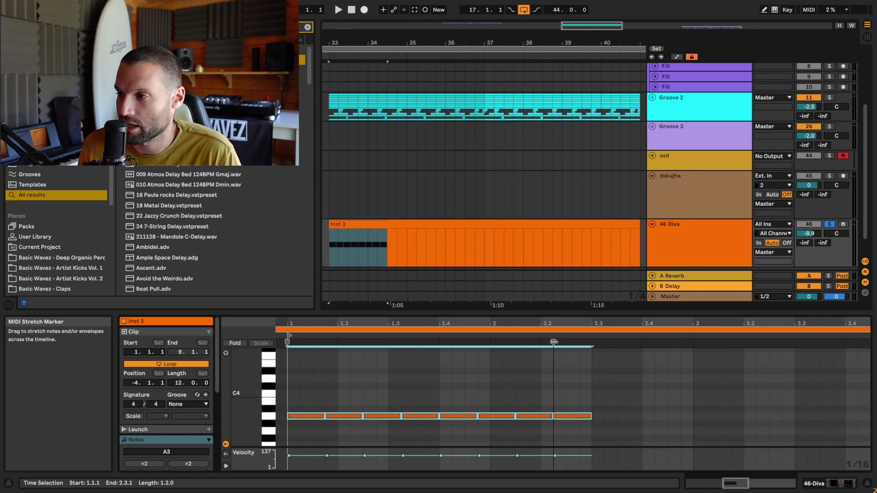
drag(554, 342, 468, 352)
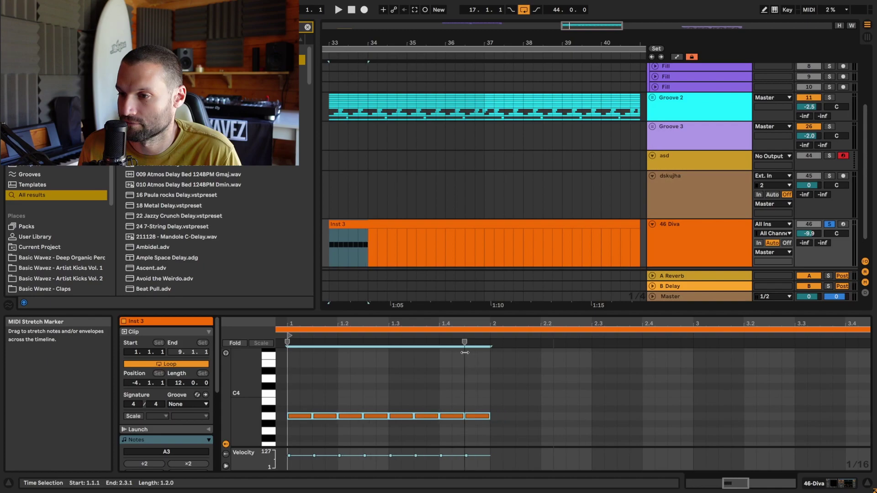
key(space)
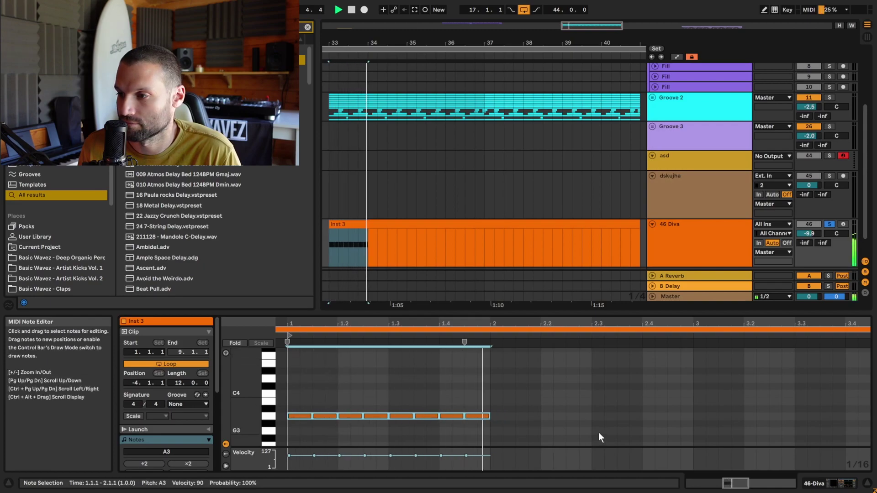
key(space)
click(350, 427)
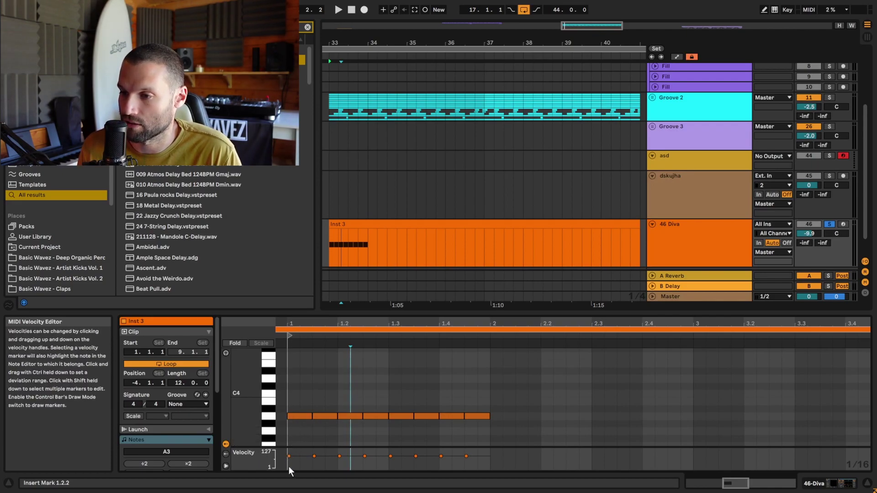
Try lowering the first note's velocity and setting the second to 68, then undo the edits.
click(301, 467)
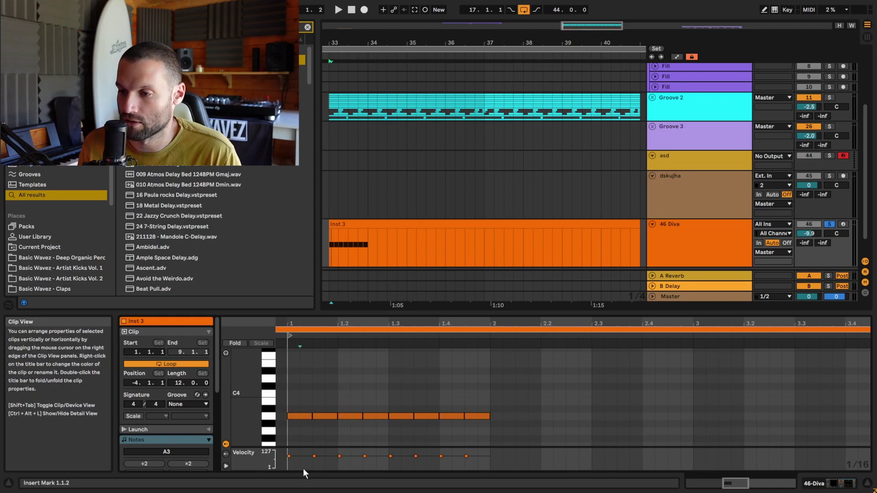
drag(288, 456, 320, 458)
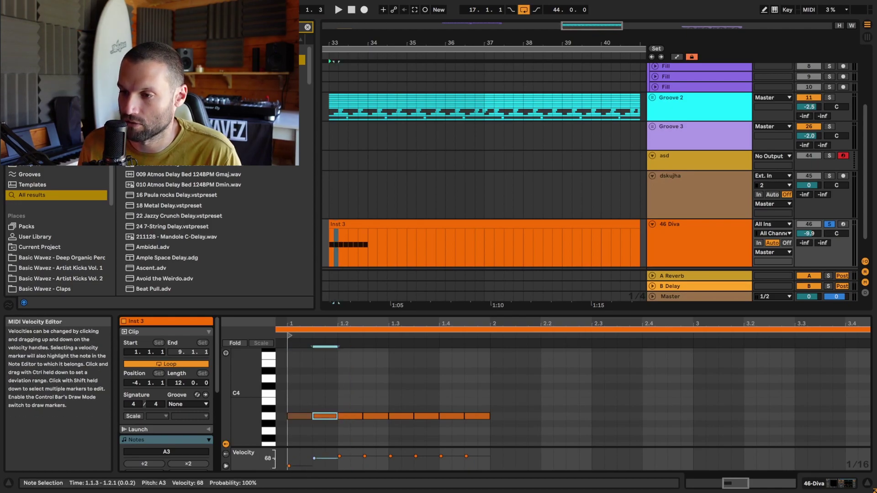
key(ctrl+z)
key(ctrl+z)
Draw an upward velocity ramp toward 89 across all eight notes in Draw Mode, then deselect the clip.
drag(295, 397, 480, 444)
key(b)
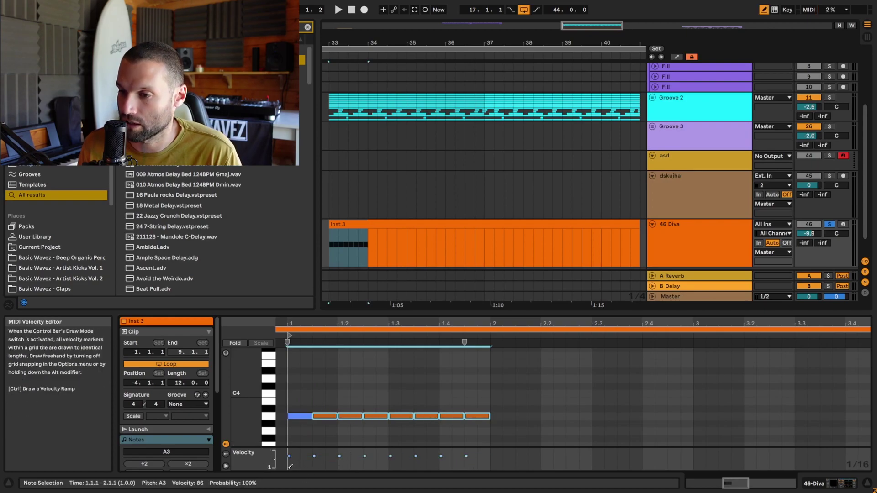
drag(289, 467, 491, 451)
key(b)
click(538, 143)
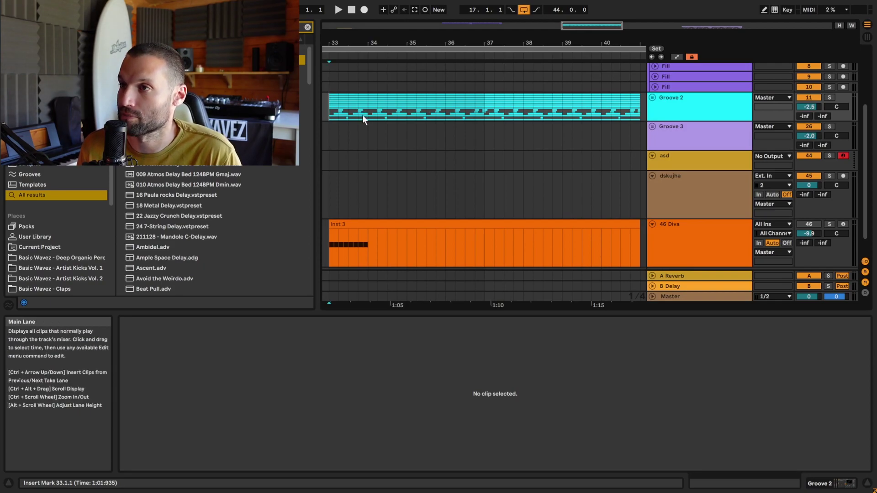
key(space)
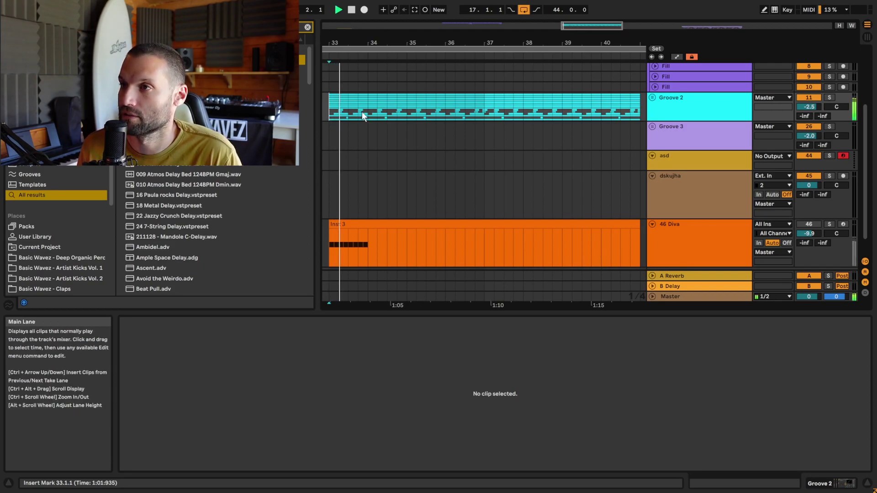
key(space)
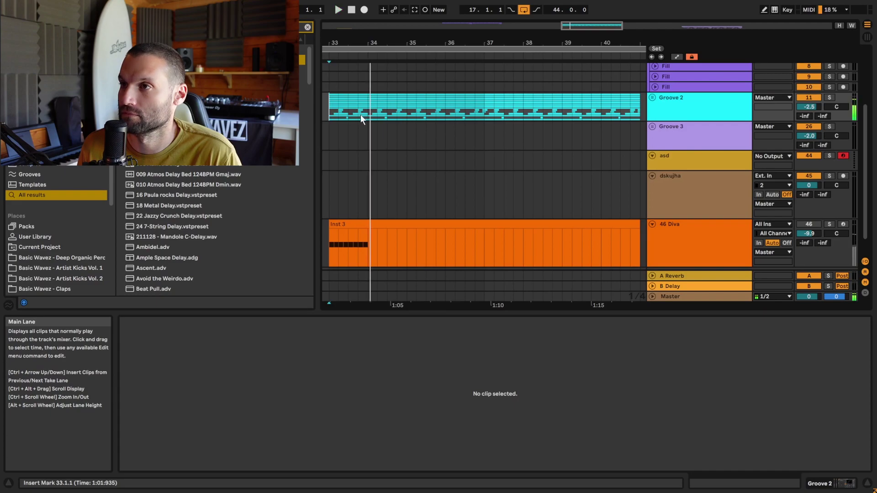
key(space)
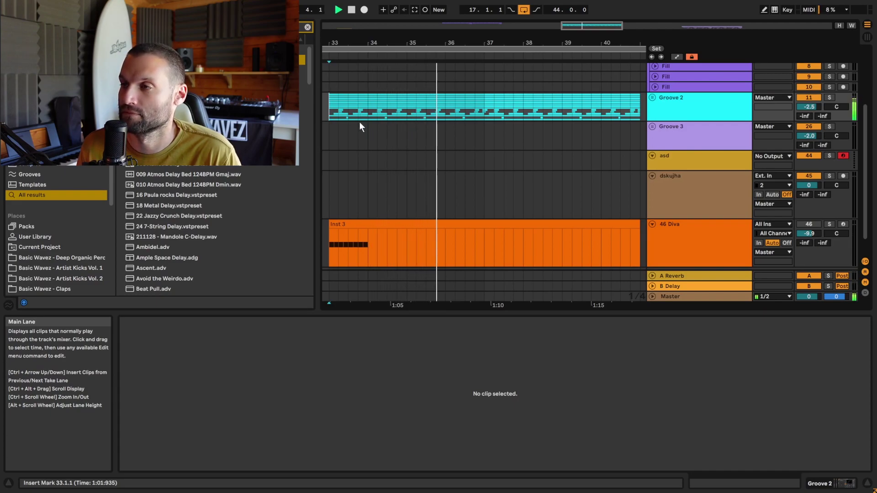
key(space)
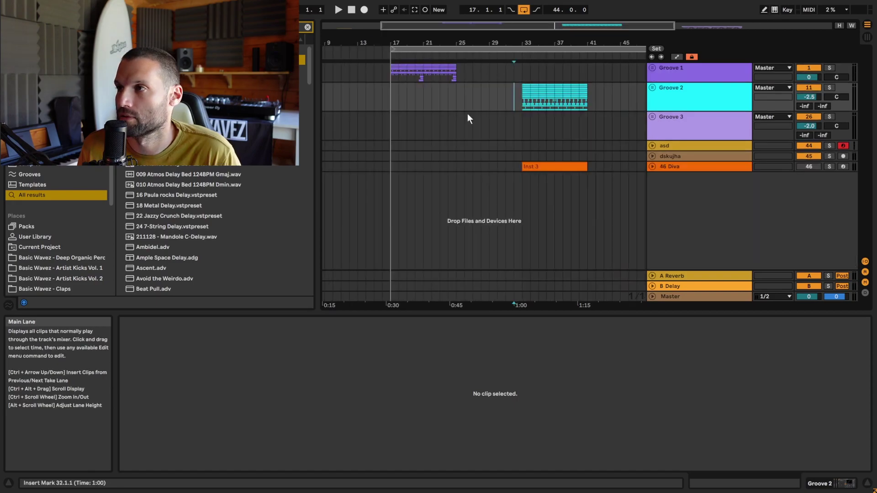
Zoom the arrangement to bars 33–41 over the Groove 2 clip, then zoom back out.
drag(521, 94, 579, 97)
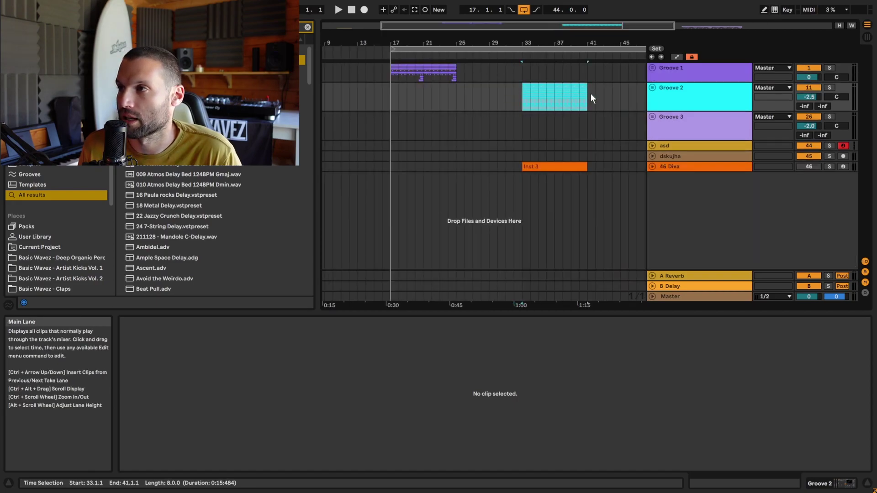
key(z)
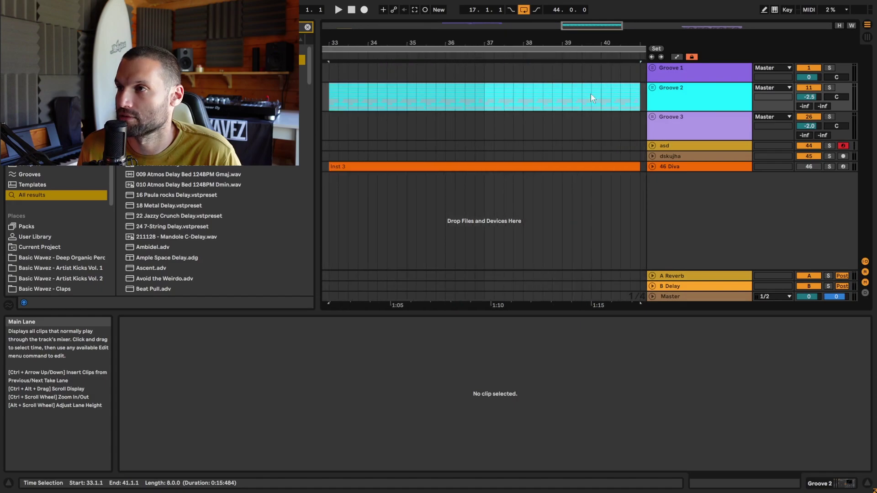
key(x)
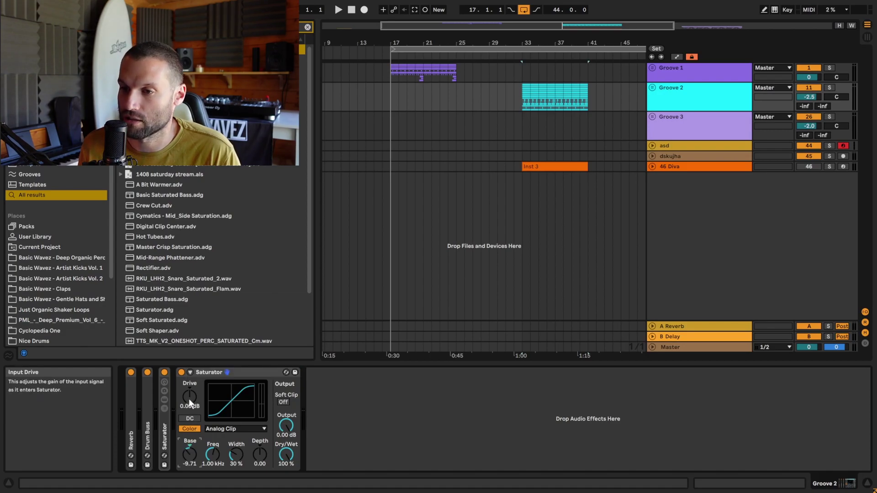
drag(188, 399, 188, 370)
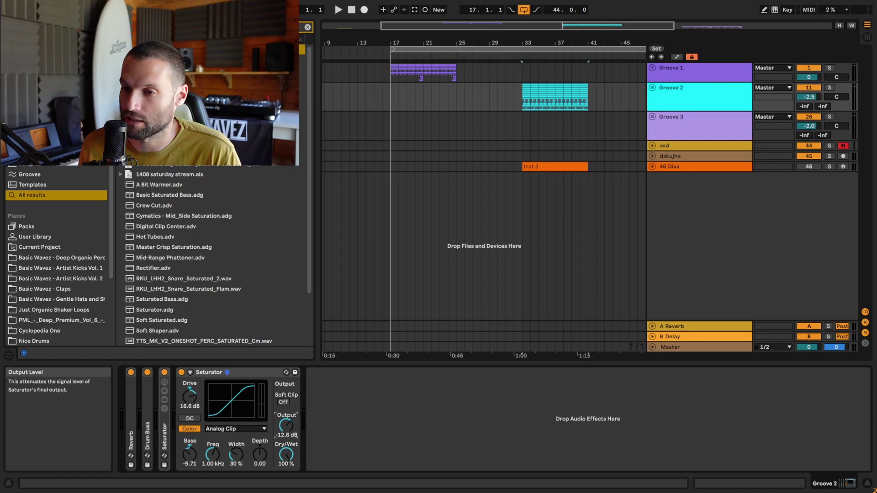
key(space)
mouse_move(287, 432)
mouse_down()
mouse_move(287, 417)
mouse_move(287, 448)
mouse_up()
click(245, 373)
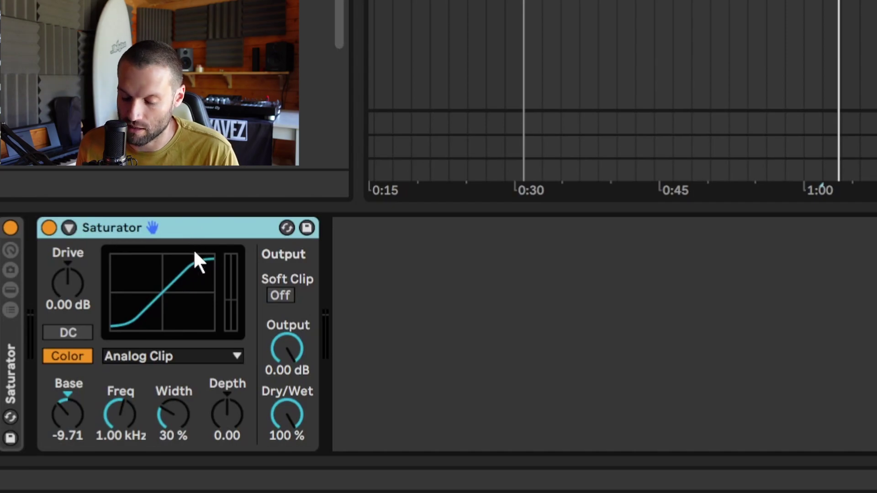
Group the Saturator into an Audio Effect Rack and map its Drive and Output to Macro 1.
key(ctrl+g)
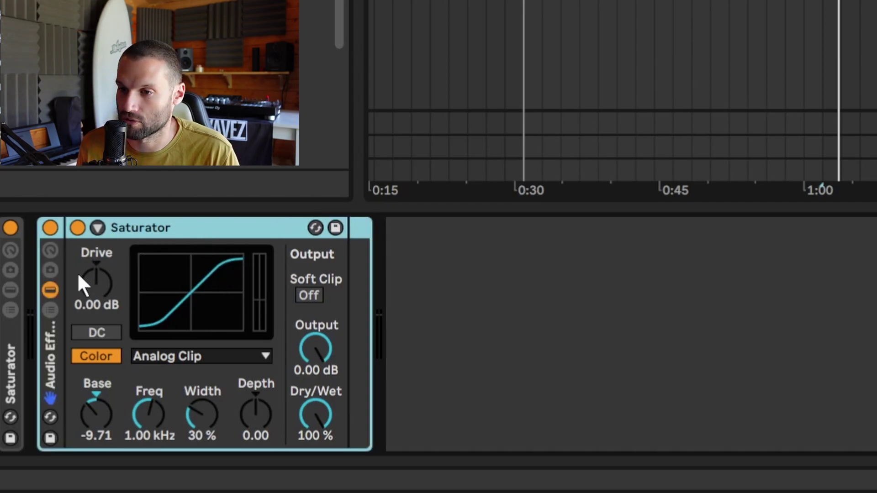
click(50, 249)
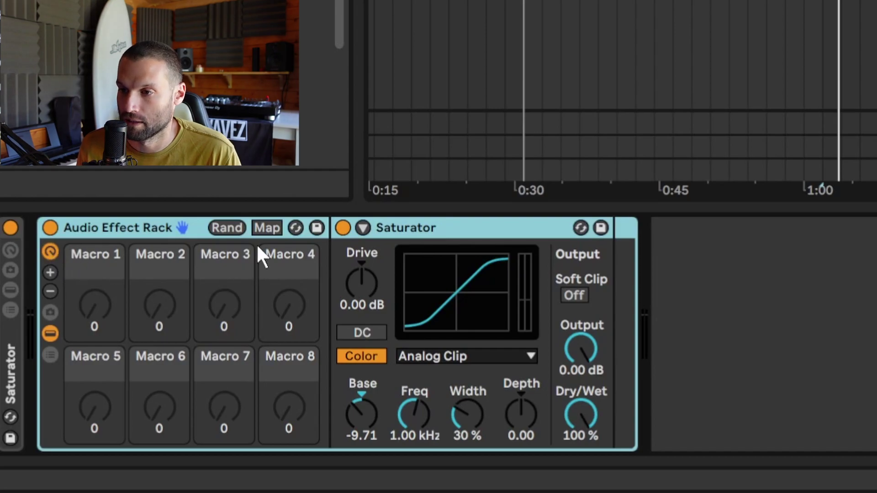
click(267, 228)
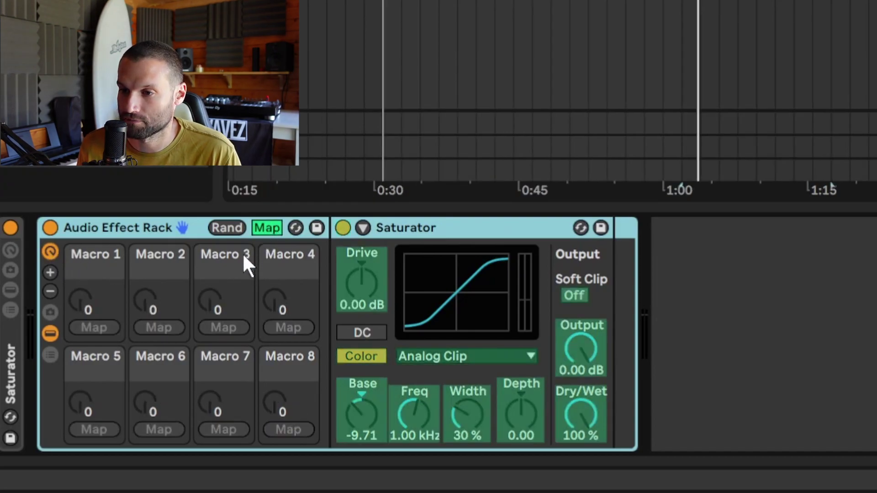
click(356, 284)
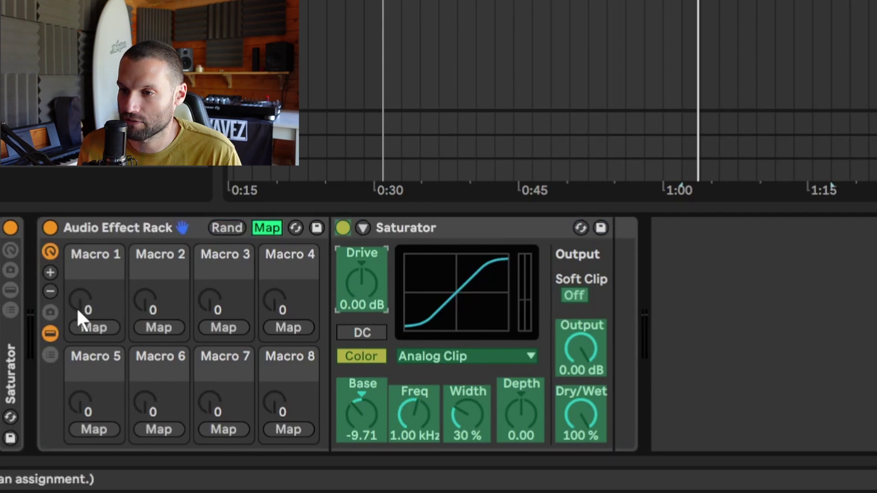
click(91, 328)
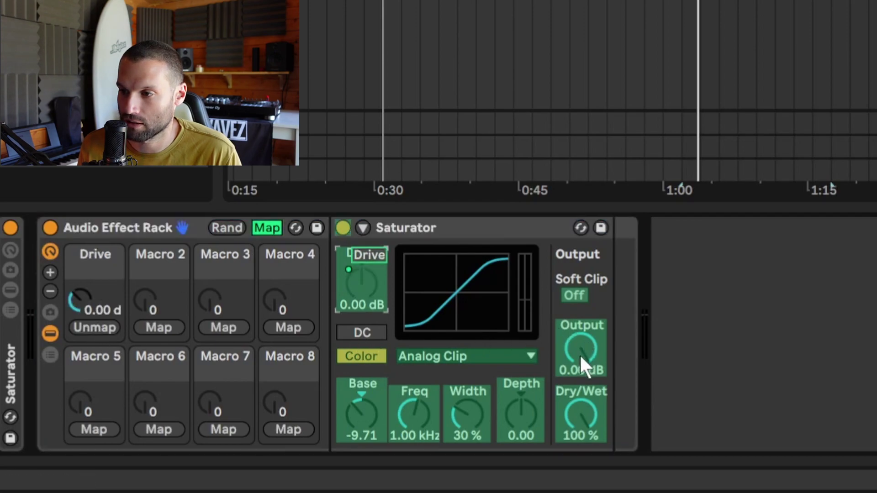
click(571, 360)
click(91, 325)
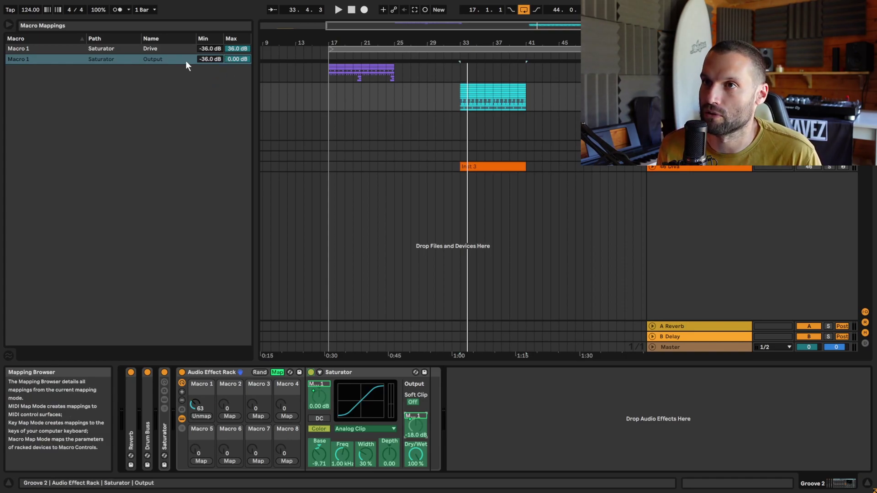
Set Drive's mapping range to 0–36 dB and Output's to 0 to -36 dB.
click(151, 50)
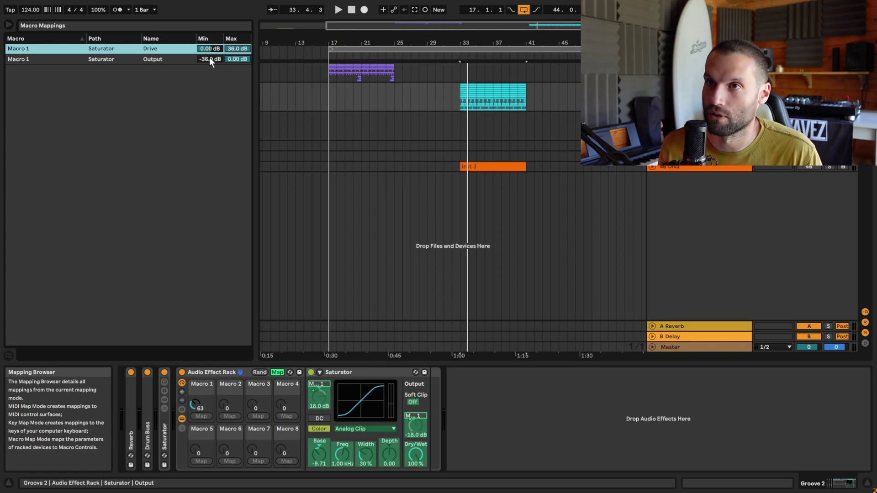
click(210, 59)
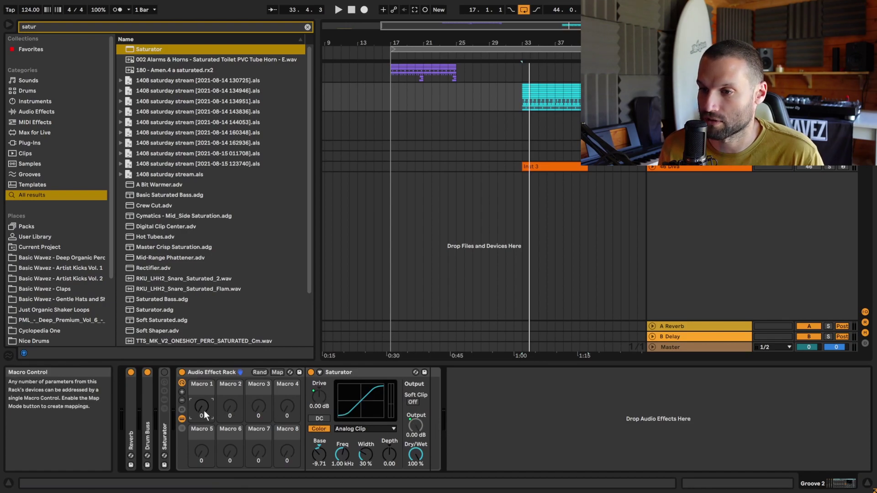
Audition the saturation by turning Macro 1 up during playback.
key(space)
mouse_move(202, 410)
mouse_down()
mouse_move(202, 371)
mouse_move(202, 416)
mouse_up()
key(space)
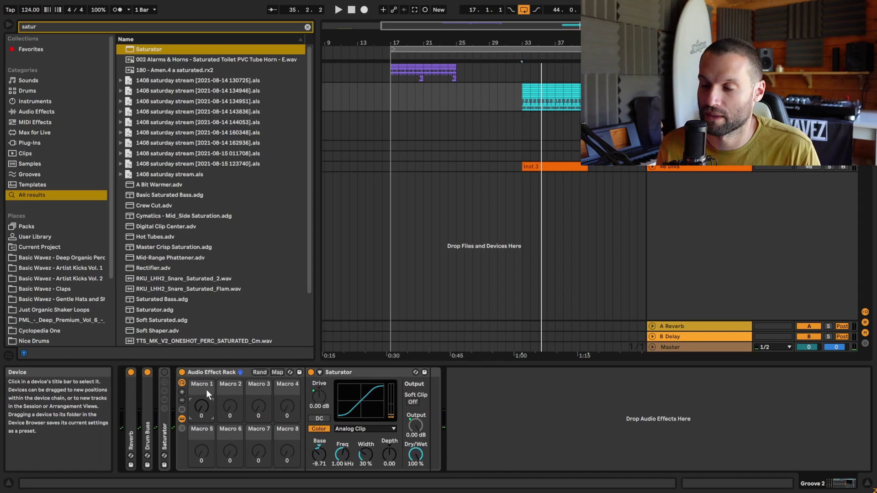
Reduce the rack to a single visible macro and rename Macro 1 to Drive.
click(181, 400)
click(181, 401)
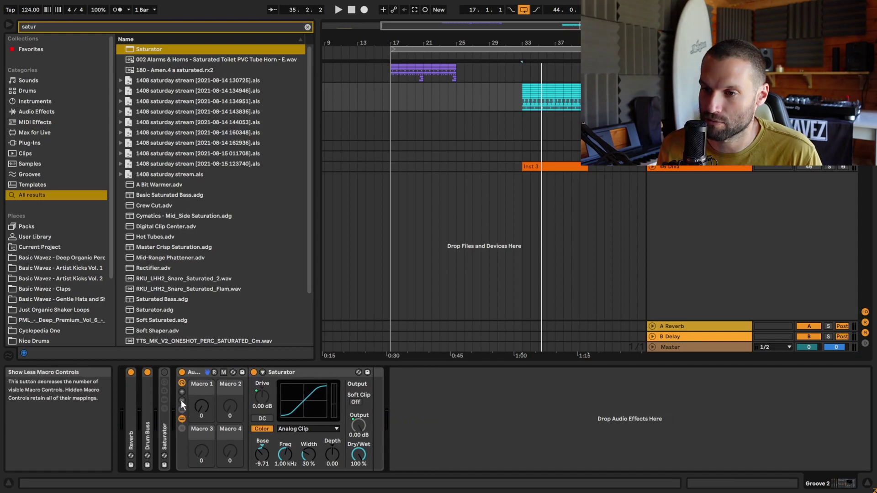
click(181, 400)
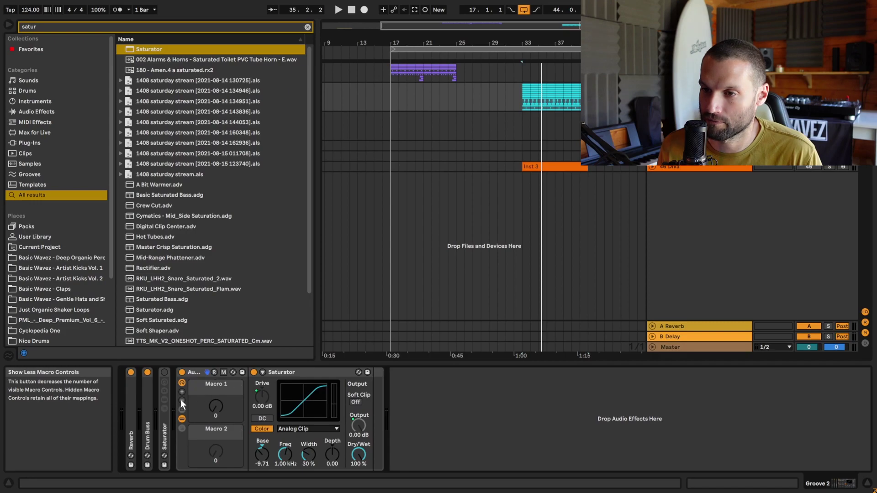
click(181, 400)
right_click(219, 385)
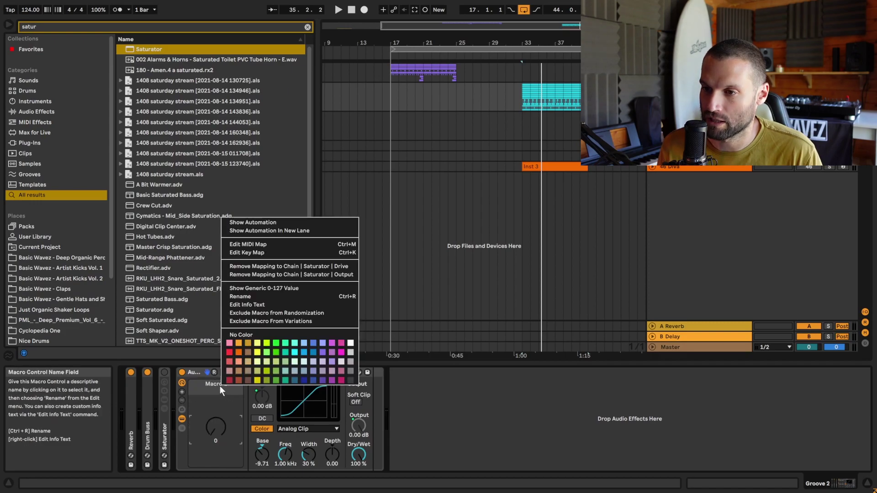
click(248, 293)
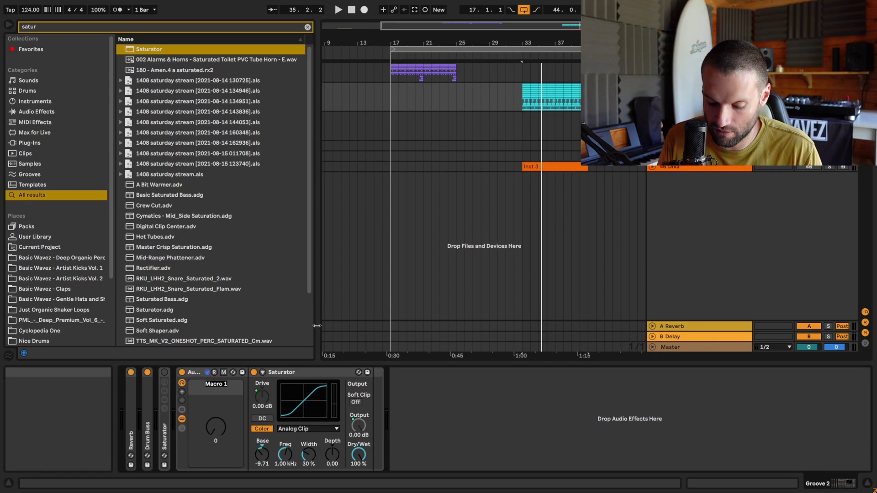
click(200, 371)
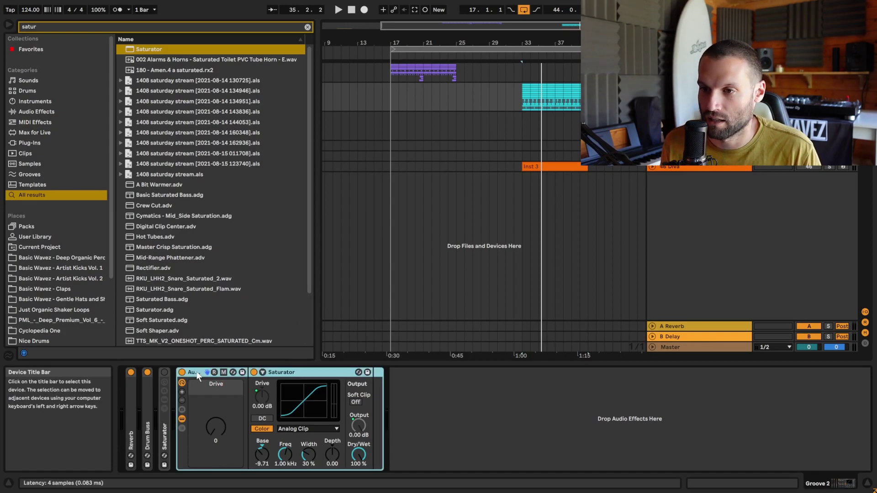
Save the Saturator rack as a new User Library Audio Effect Rack preset and start typing its name.
click(243, 373)
text(Sat)
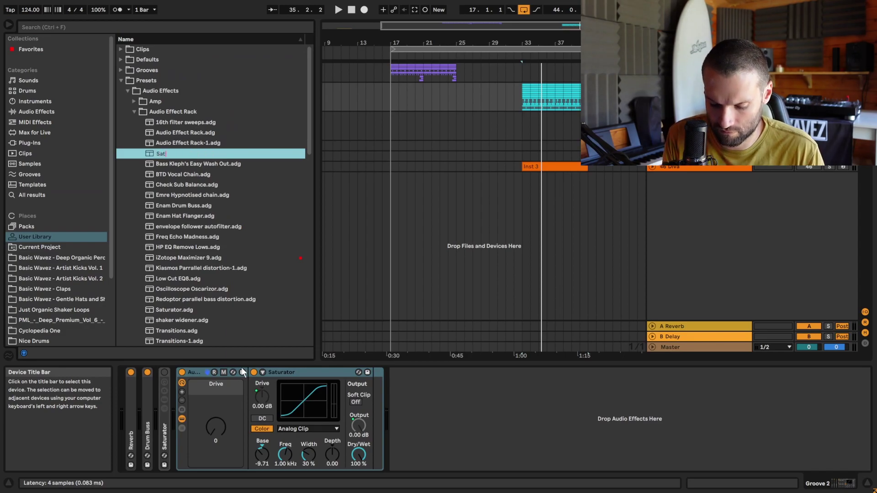